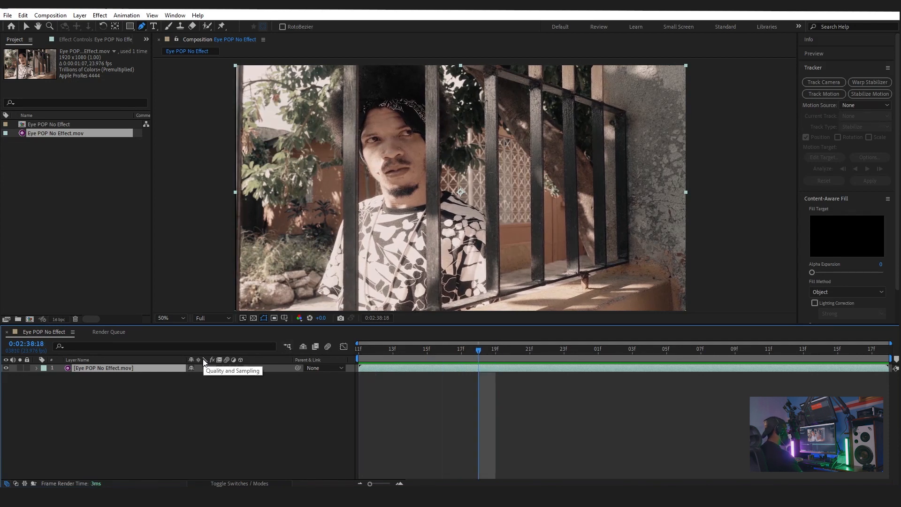
Step: Duplicate the footage layer twice and rename the middle copy Left Eye
key(ctrl+d)
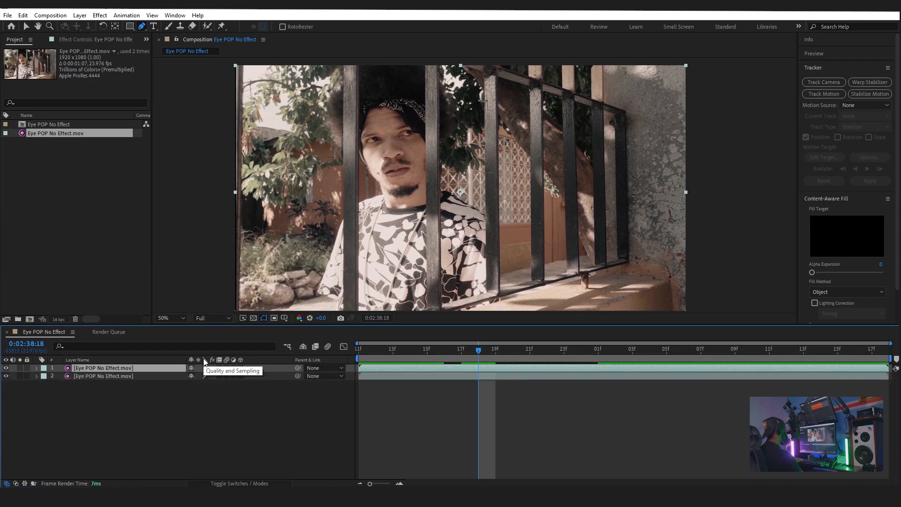
key(ctrl+d)
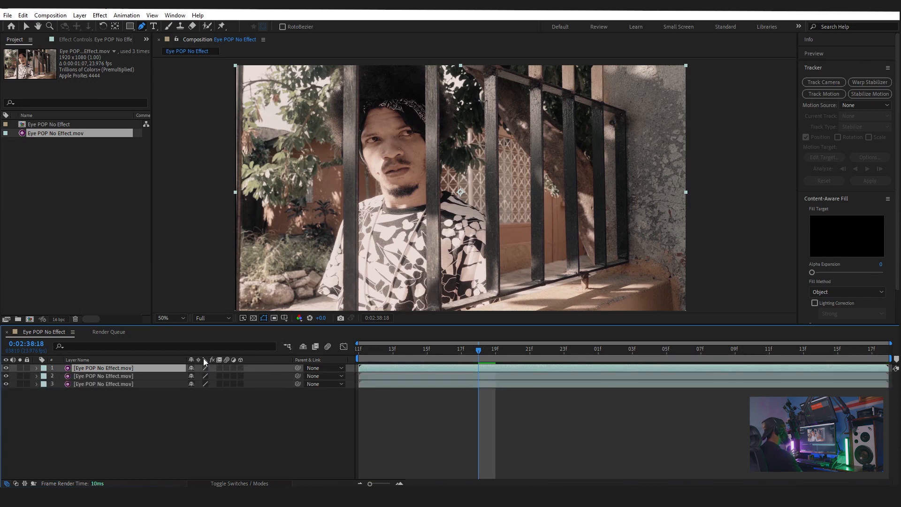
click(76, 377)
click(82, 369)
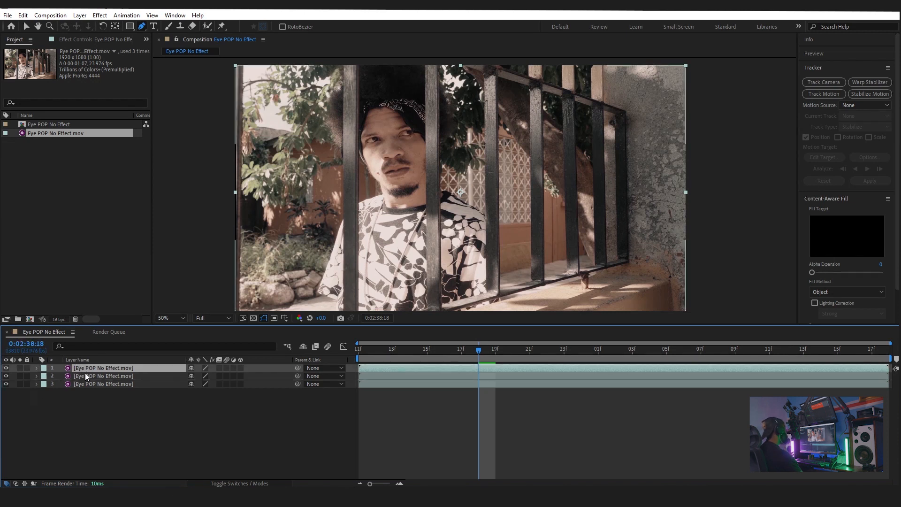
click(86, 377)
key(Return)
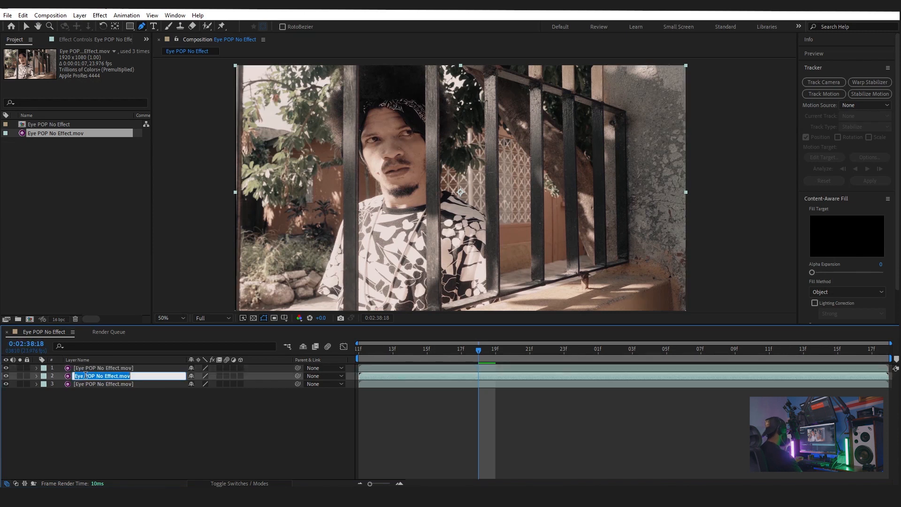
text(Left)
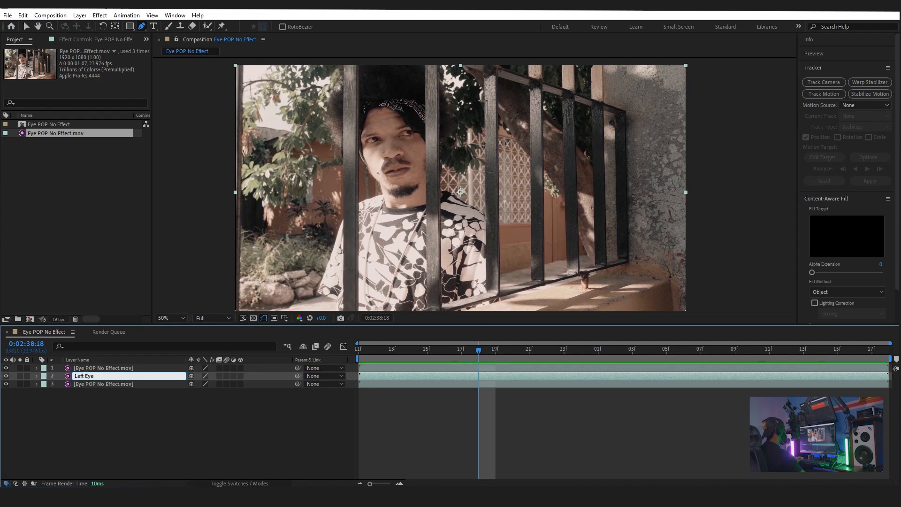
text( Eye)
Step: Rename the top layer Right Eye and hide it
click(79, 369)
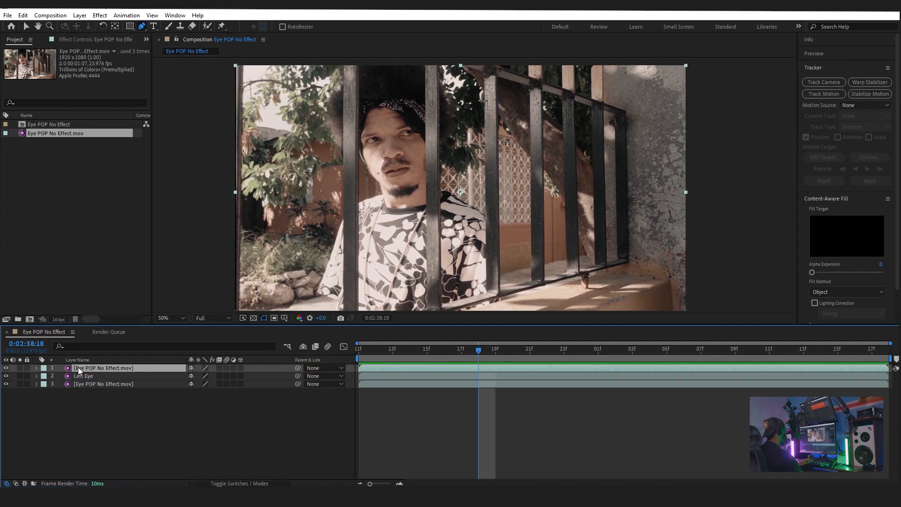
key(Return)
text(Right Eye)
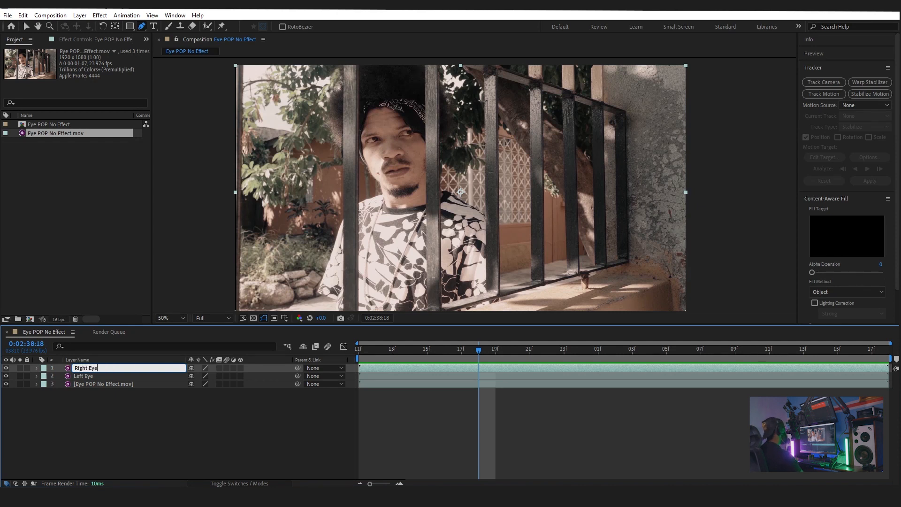
click(108, 377)
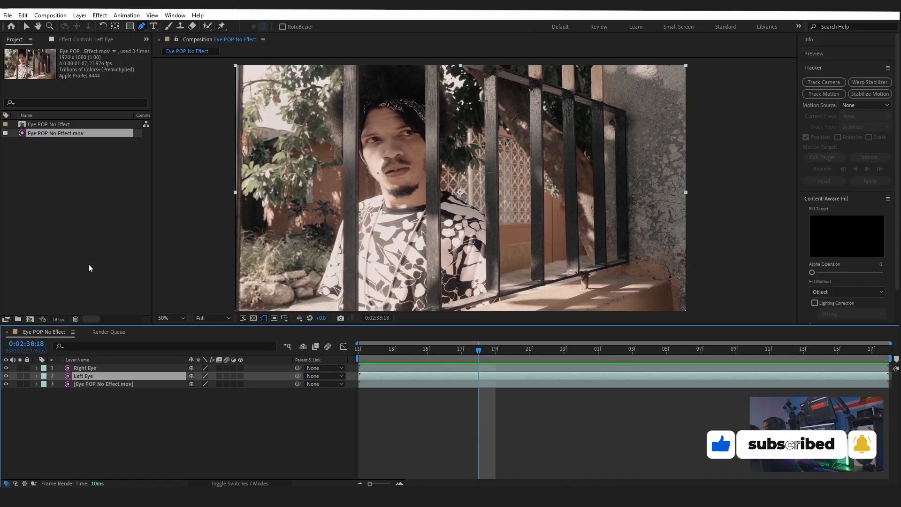
click(6, 369)
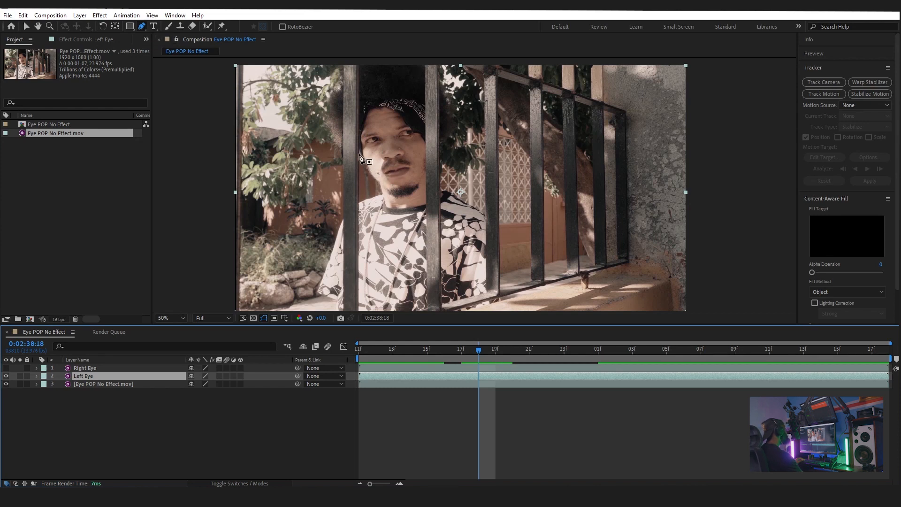
Step: On the Left Eye layer, draw a closed Pen mask tracing the left eye's outline and refine its points
scroll(356, 150, up, 1)
key(space)
drag(264, 120, 318, 178)
scroll(310, 165, up, 1)
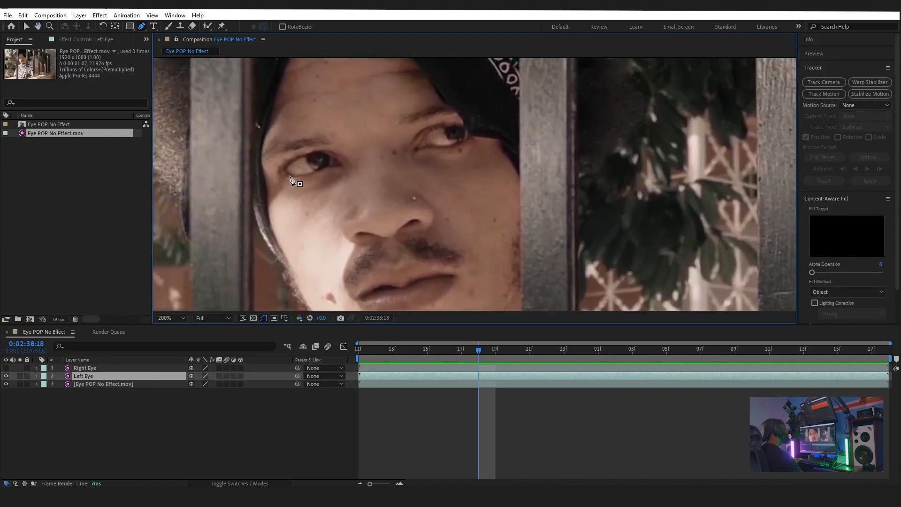
key(space)
drag(306, 188, 321, 168)
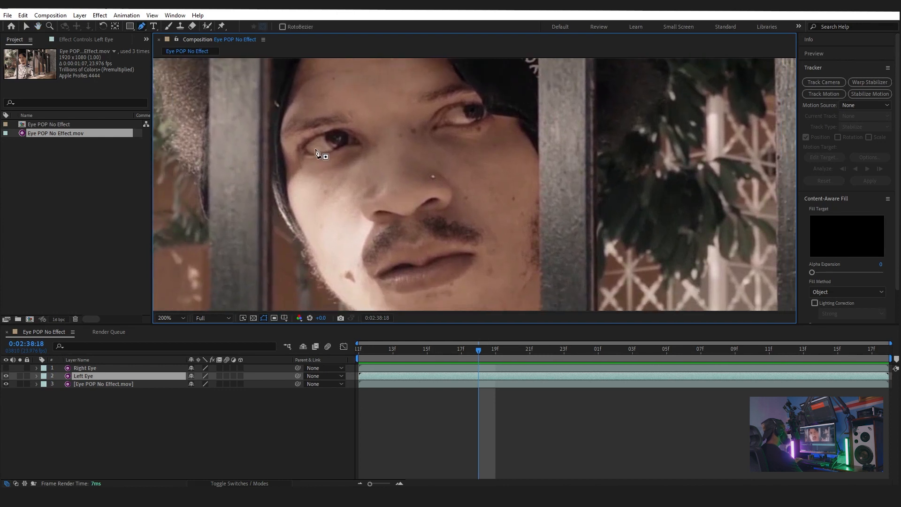
scroll(318, 153, down, 1)
scroll(317, 152, up, 1)
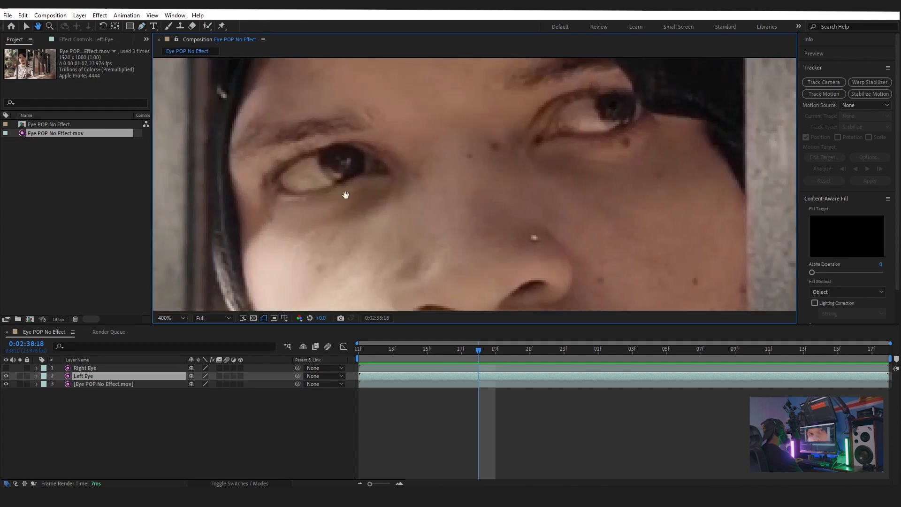
click(285, 187)
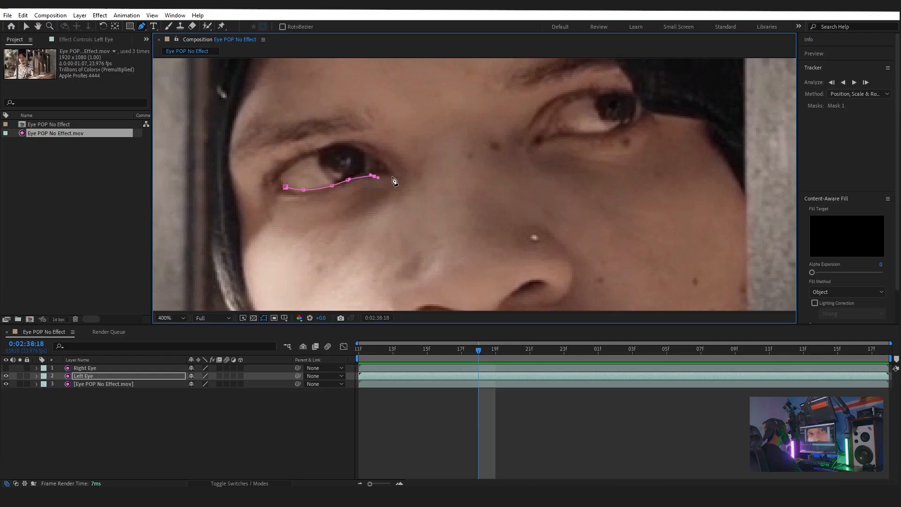
click(384, 165)
click(362, 151)
click(358, 149)
click(350, 145)
click(325, 151)
click(312, 156)
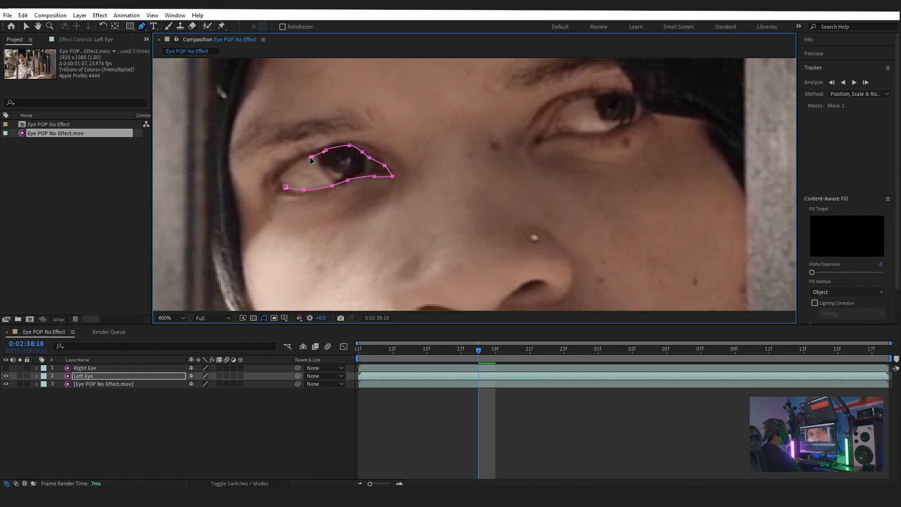
click(300, 163)
click(291, 166)
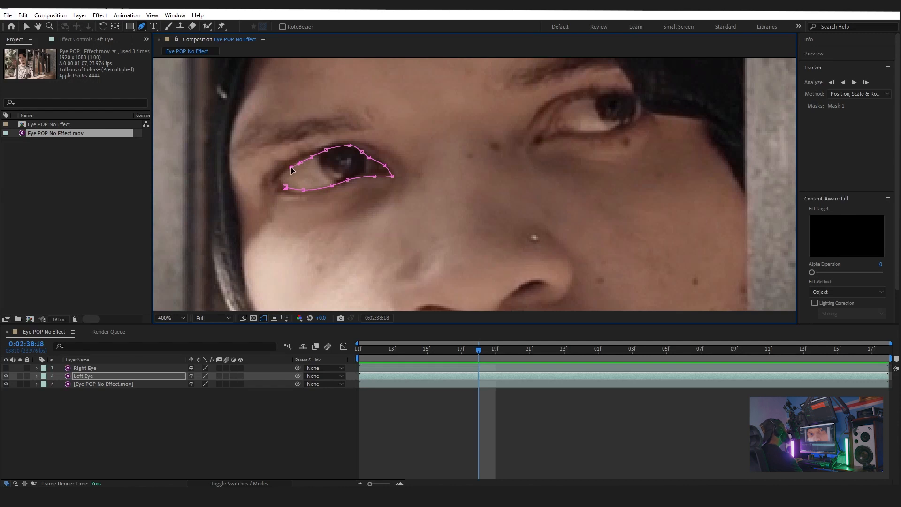
click(275, 178)
click(285, 186)
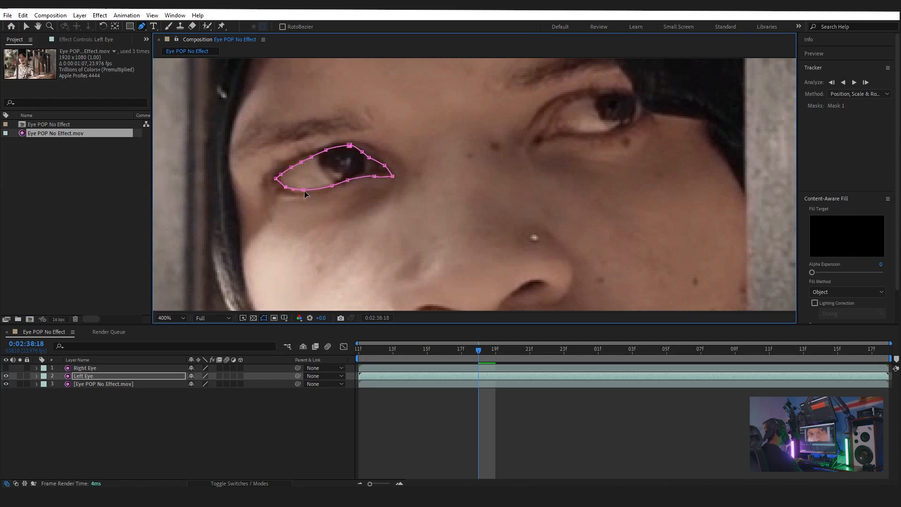
drag(304, 190, 306, 189)
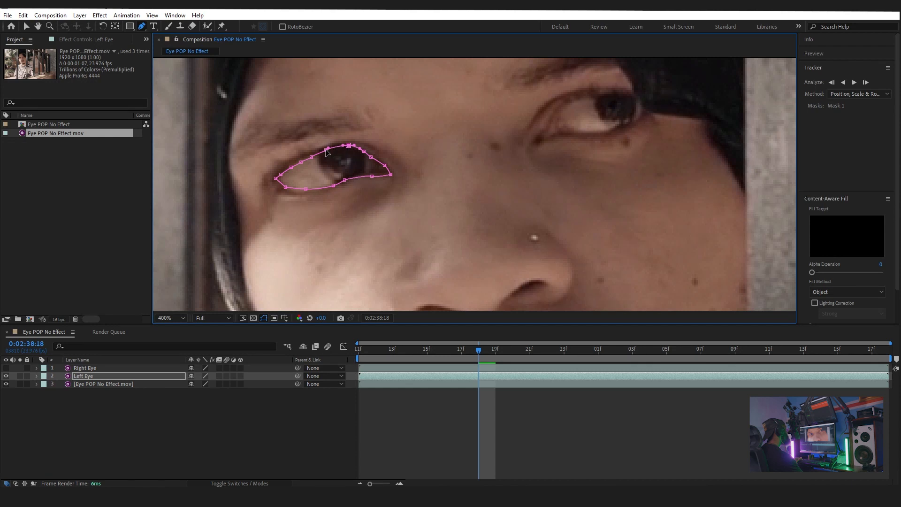
drag(327, 152, 323, 152)
Step: Reveal the Left Eye layer's mask properties and set a keyframe on its Mask Path
click(105, 376)
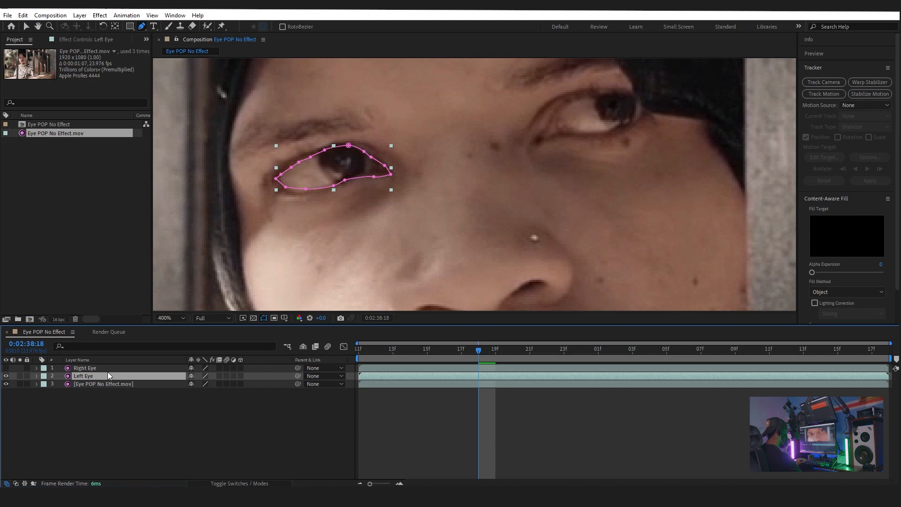
key(m)
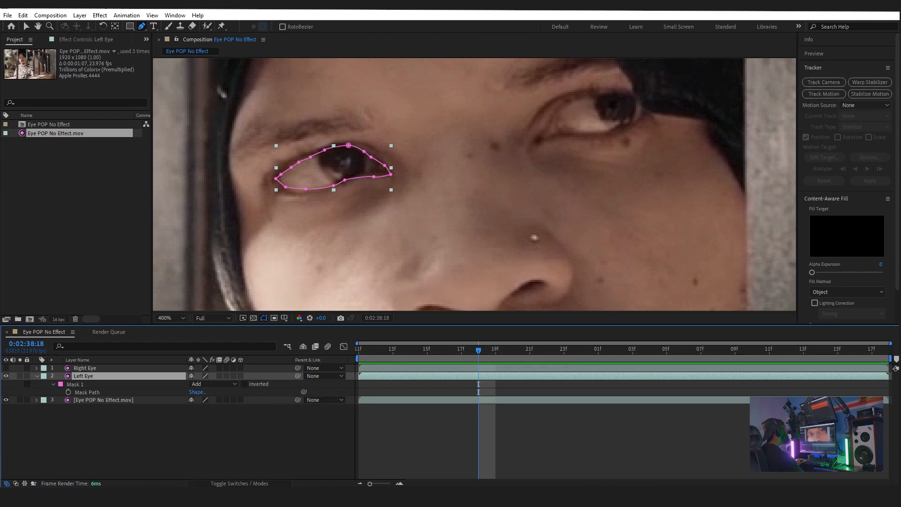
click(175, 16)
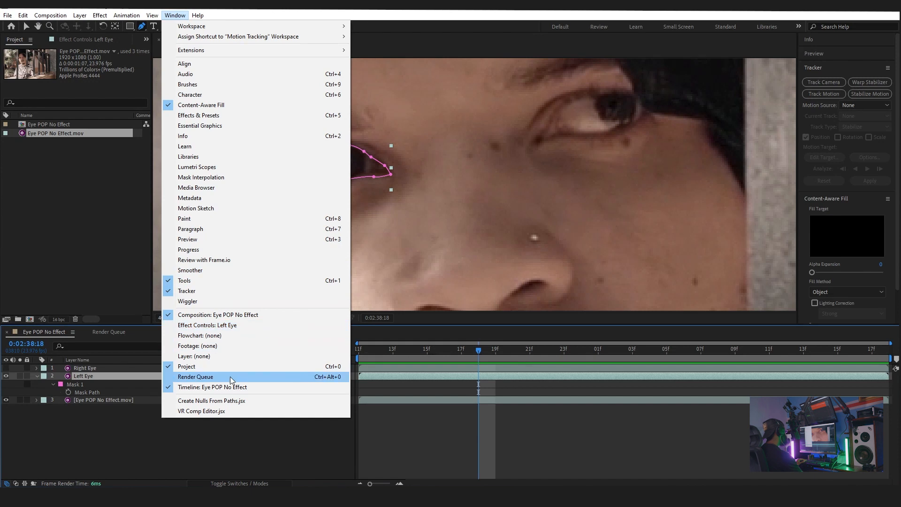
click(97, 381)
click(97, 389)
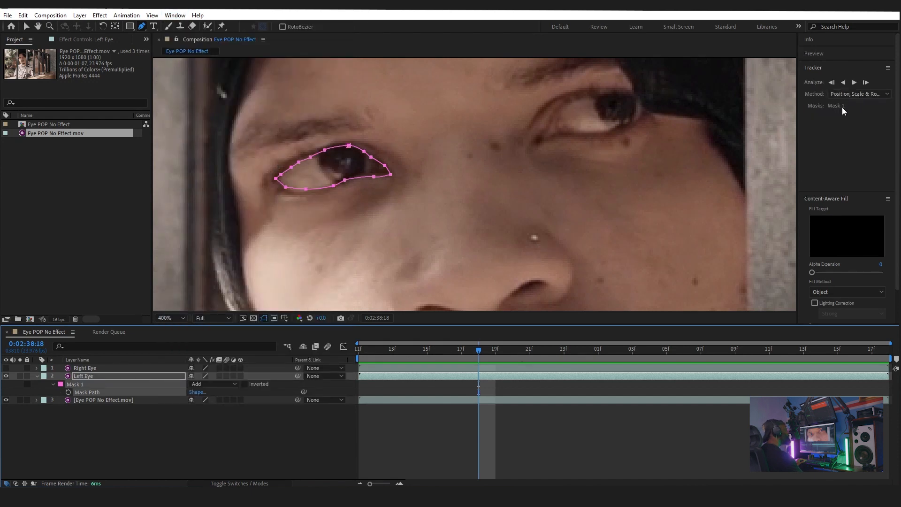
click(106, 376)
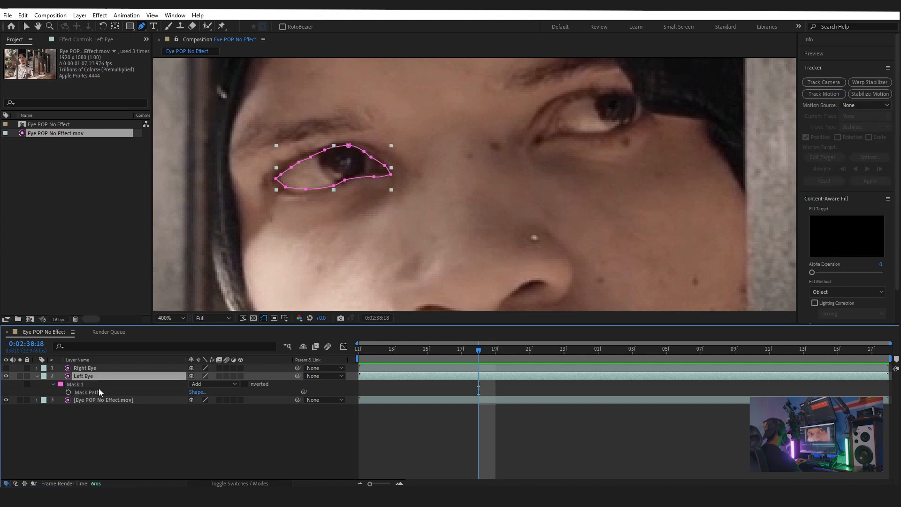
click(95, 392)
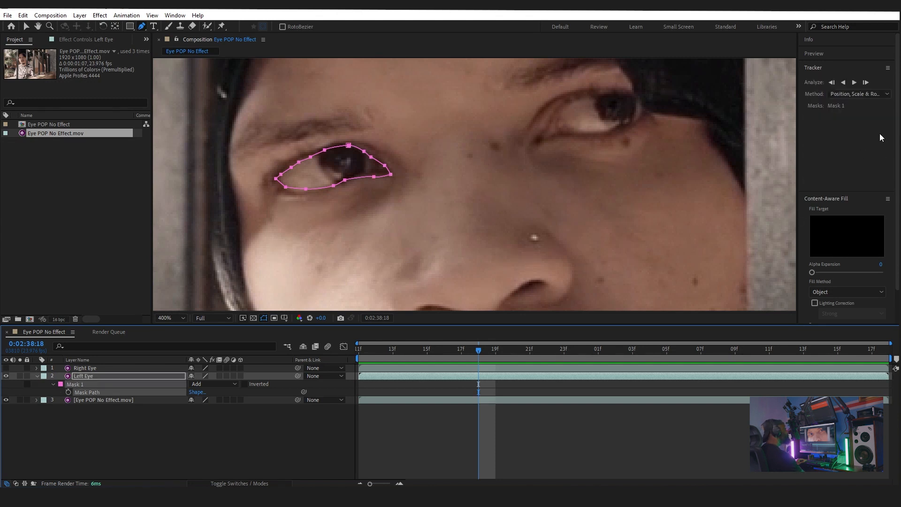
click(68, 393)
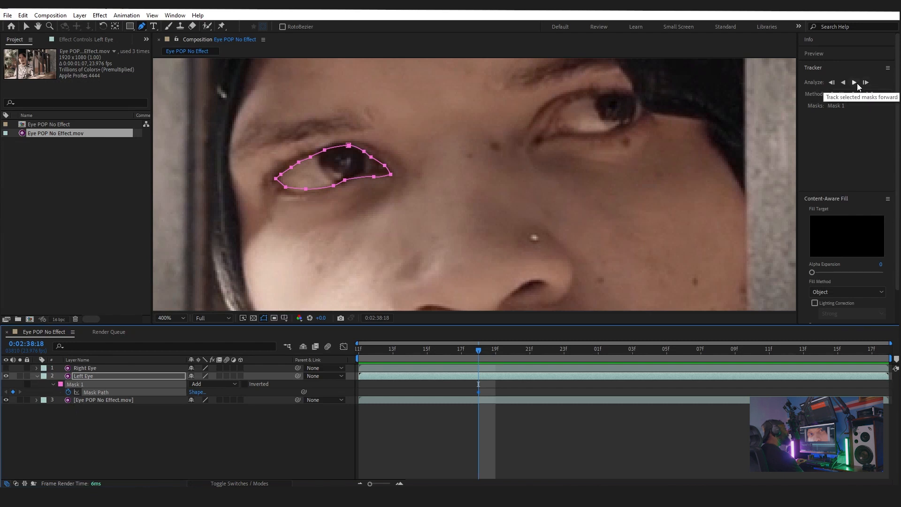
Step: Track the selected Left Eye mask forward through the clip
click(854, 83)
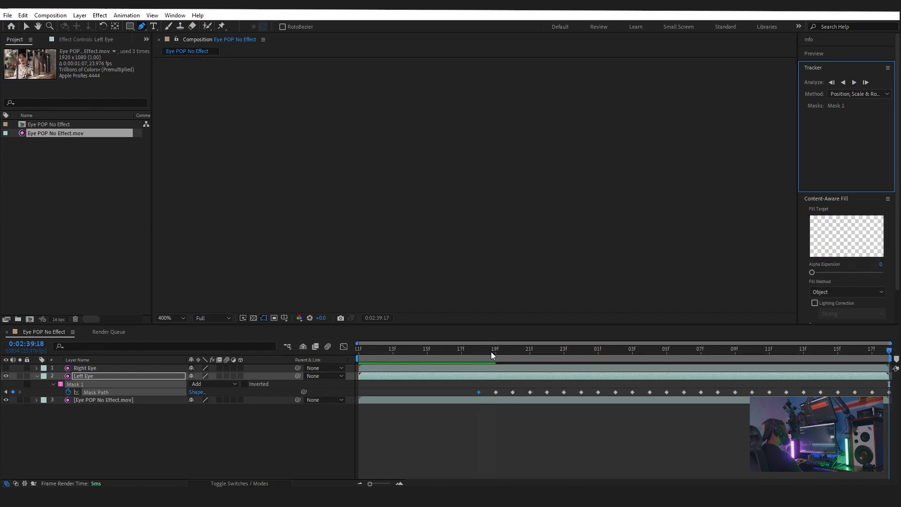
drag(475, 350, 545, 373)
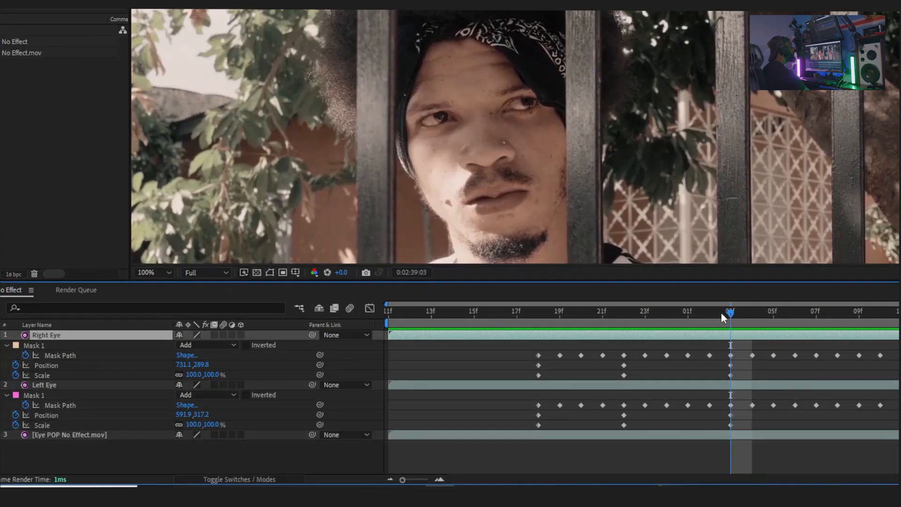
Step: Return the playhead to the start of the tracked range and preview the tracked eye masks
drag(729, 312, 538, 311)
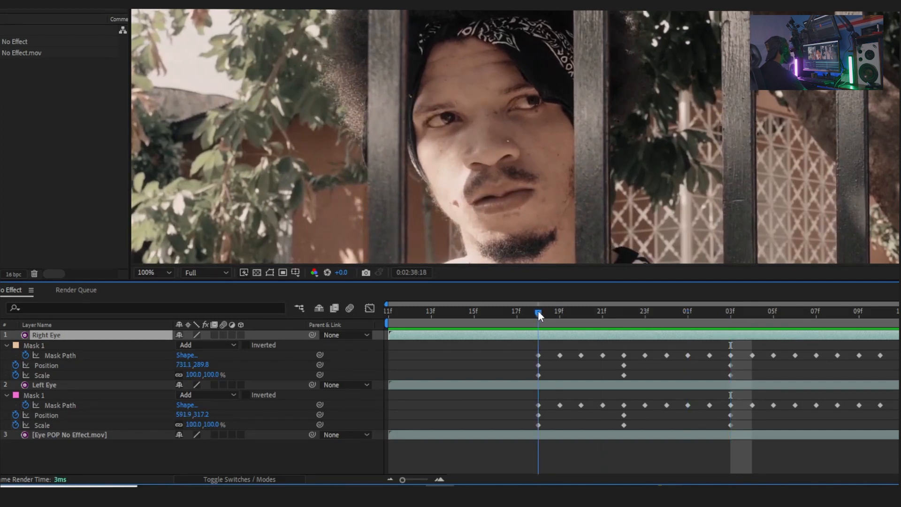
key(space)
key(space)
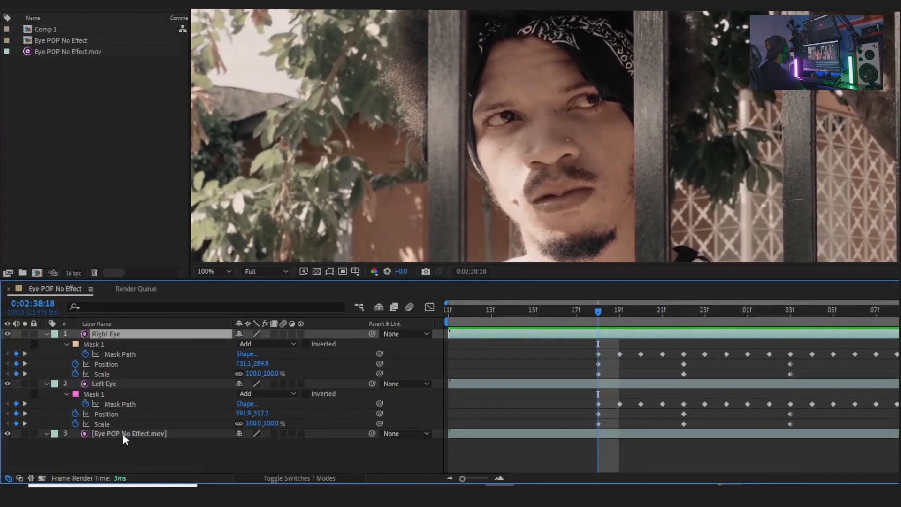
Step: Split the bottom footage layer at 0:02:39:03
click(123, 434)
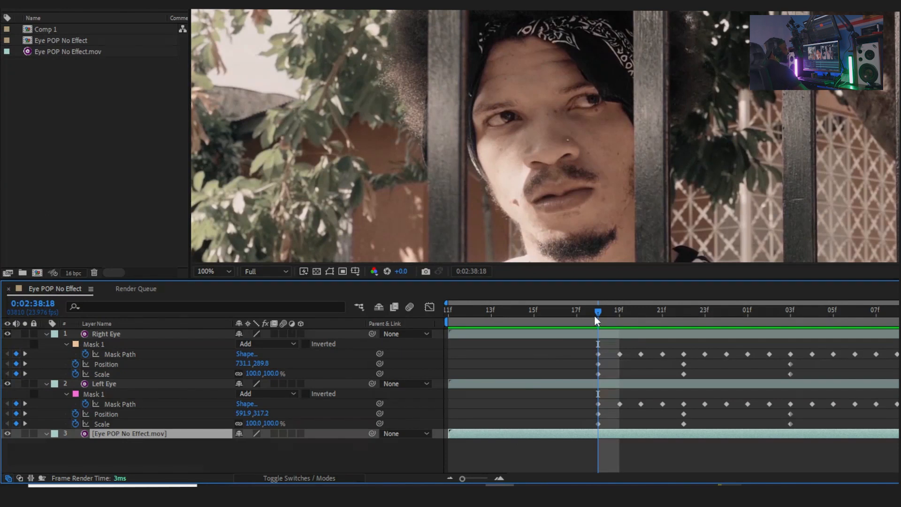
drag(596, 315, 791, 333)
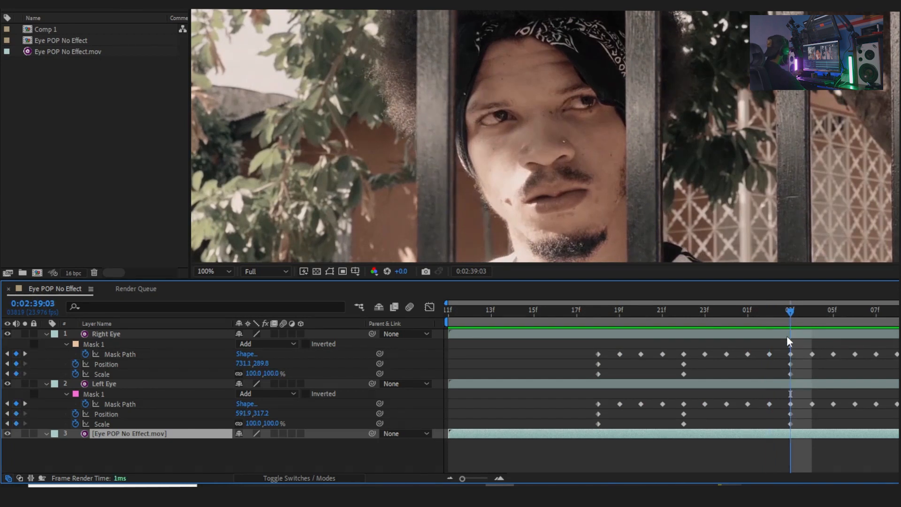
key(ctrl+shift+d)
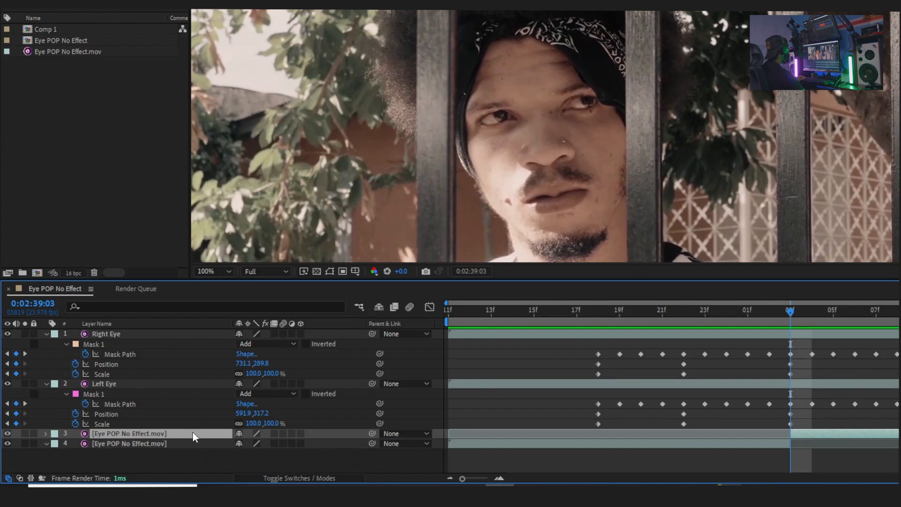
Step: Rename the later split segment End of Effect
key(Return)
text(End of E)
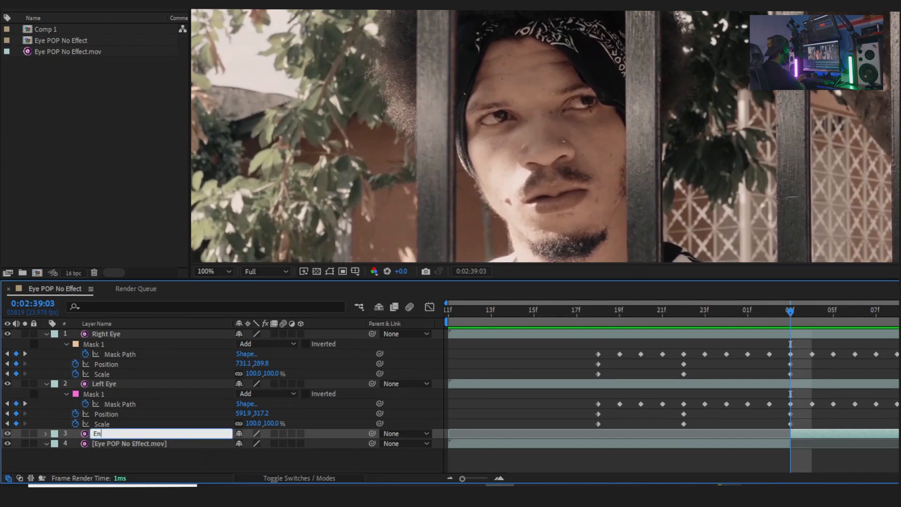
text(ffect)
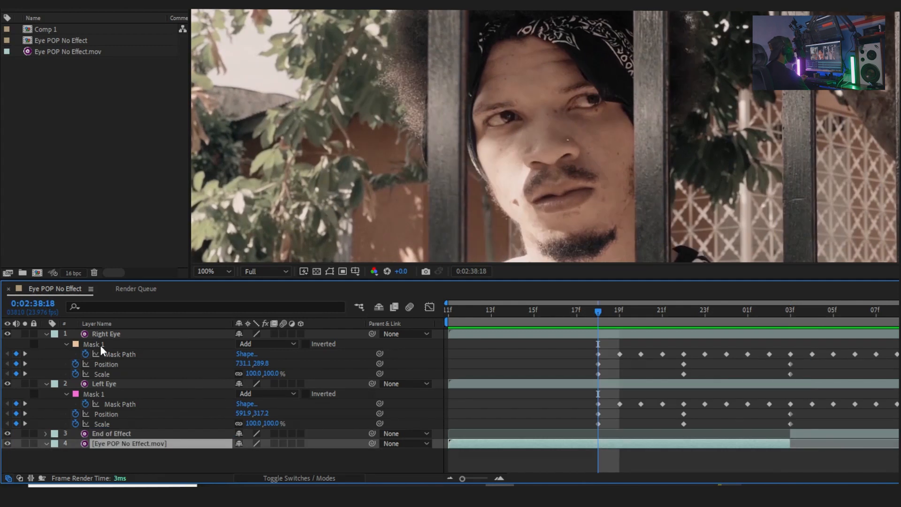
Step: Select the Right Eye mask and paste it onto the lower footage layer
click(98, 342)
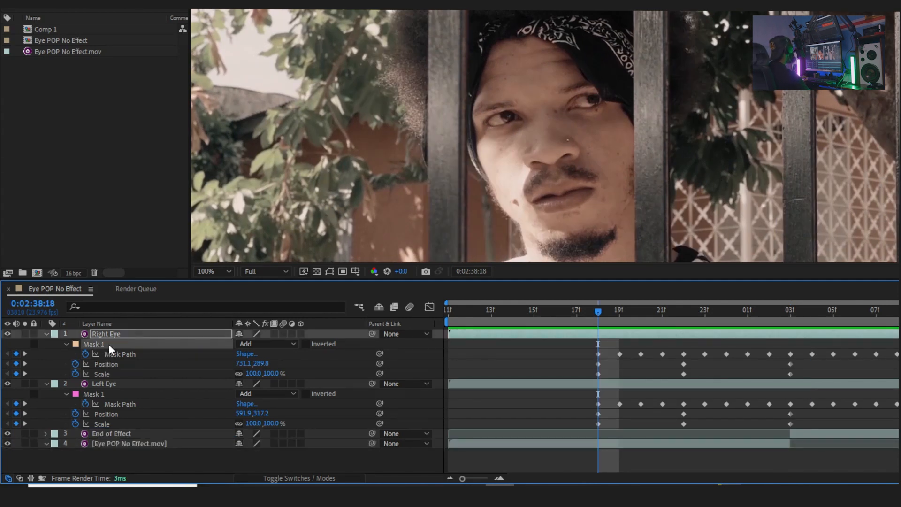
click(127, 444)
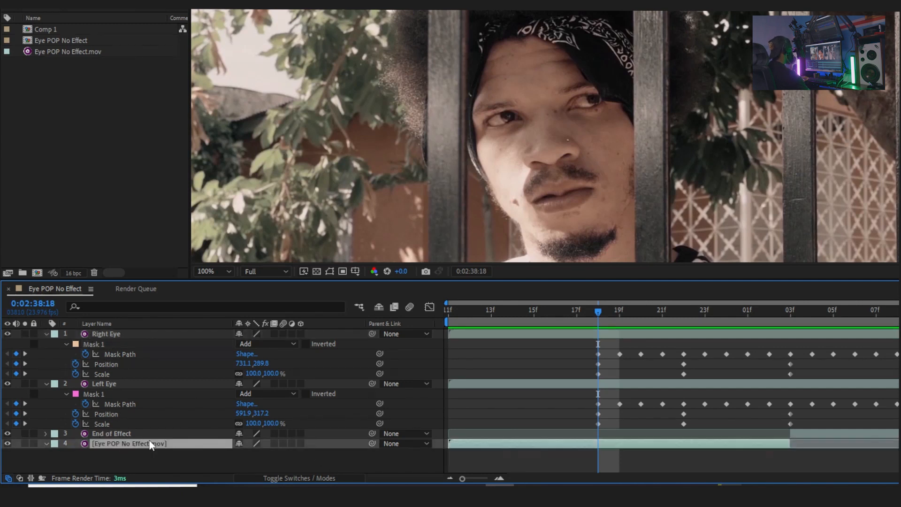
key(ctrl+v)
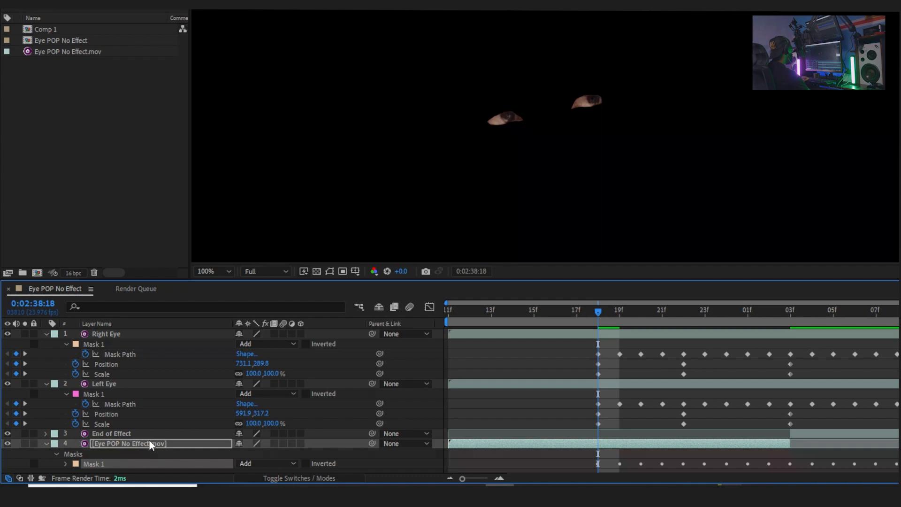
Step: Select the Left Eye mask and paste it onto the lower footage layer
click(104, 384)
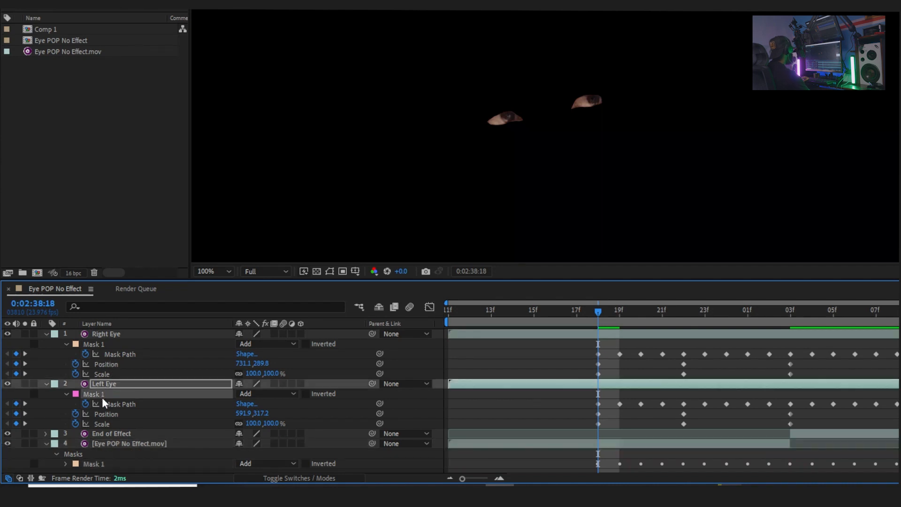
click(131, 444)
key(ctrl+v)
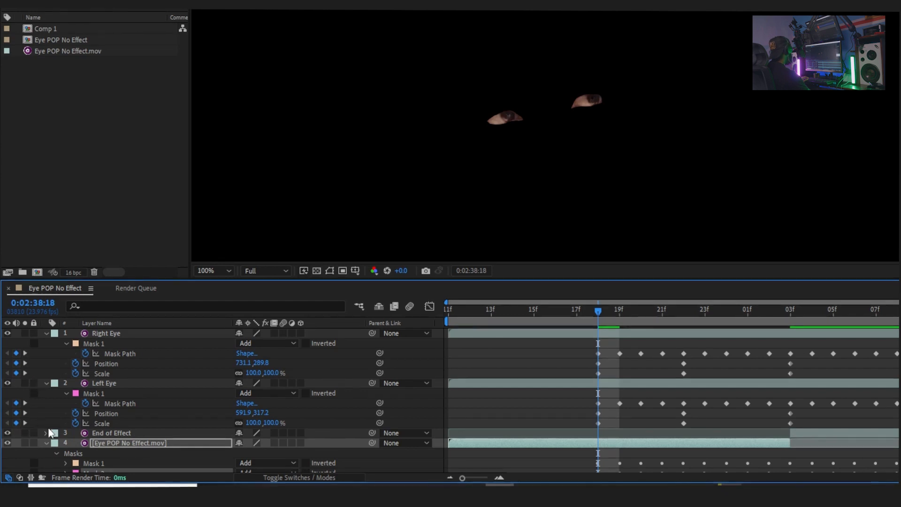
Step: Set both pasted masks on the lower footage layer to Subtract mode
scroll(206, 441, down, 1)
click(254, 457)
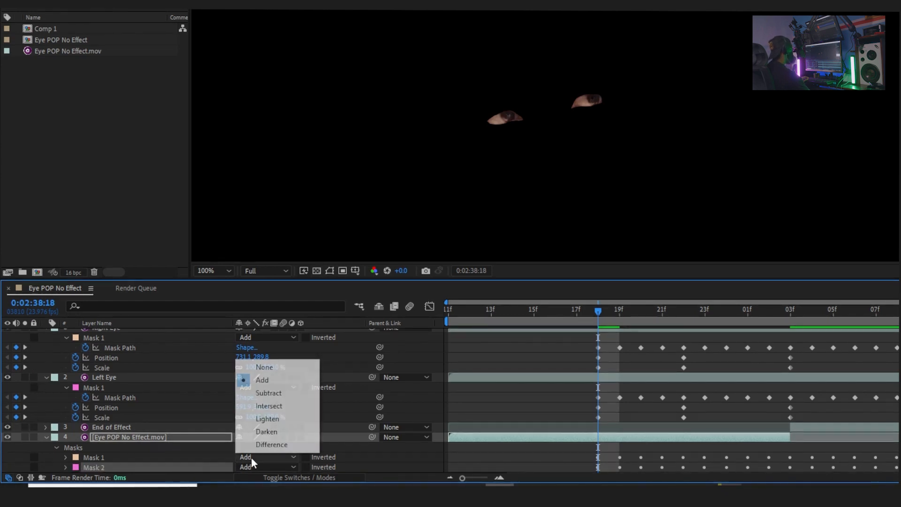
click(274, 395)
click(263, 466)
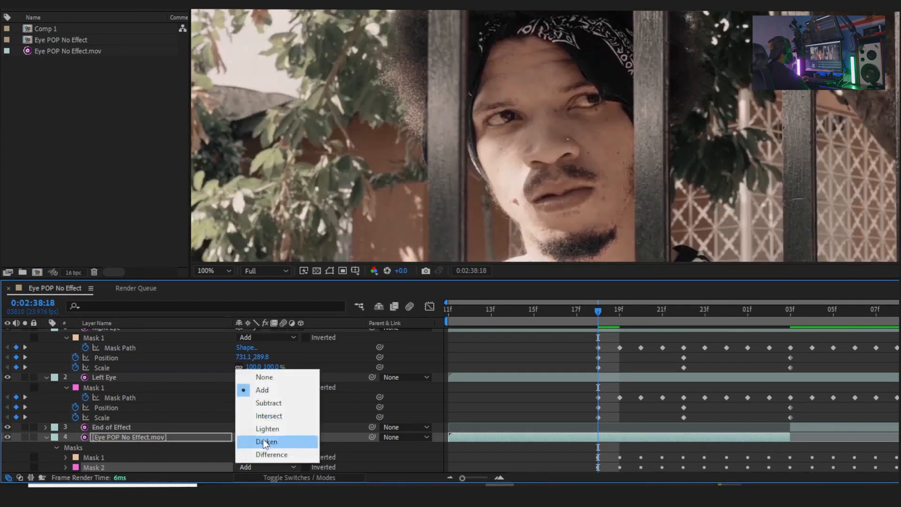
click(268, 401)
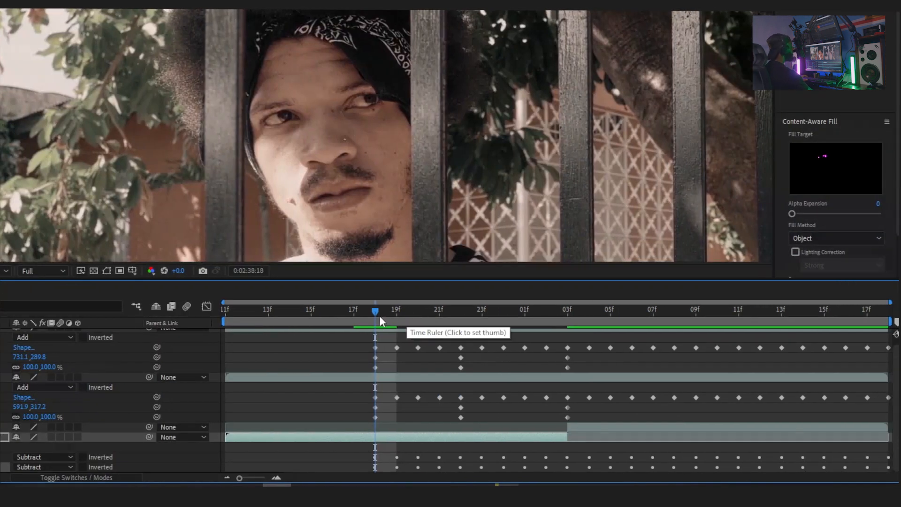
Step: Scrub the playhead back and forth around the tracked range to preview the eye pop effect
drag(374, 311, 481, 341)
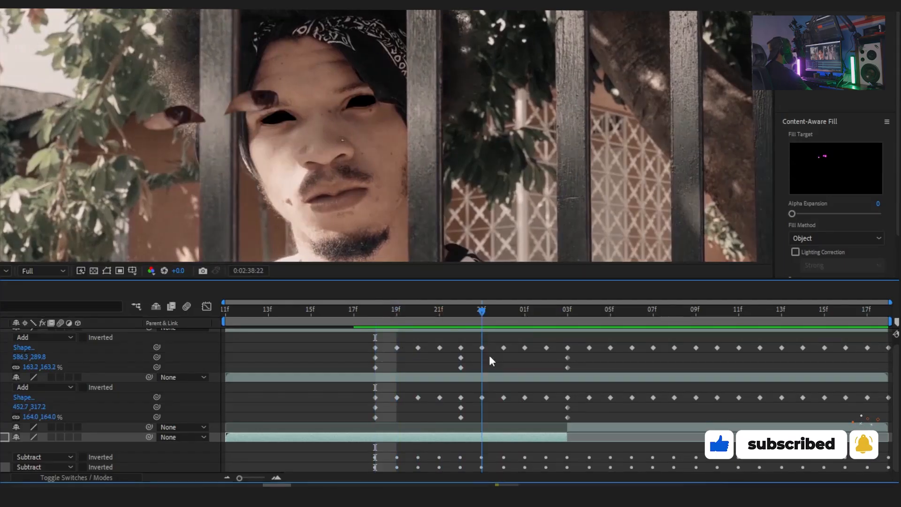
drag(490, 356, 371, 347)
scroll(165, 397, up, 1)
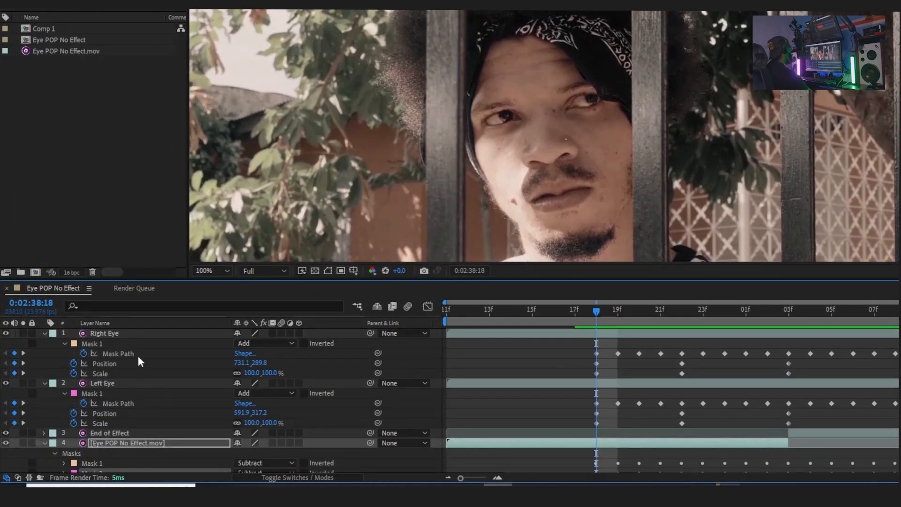
drag(592, 314, 619, 311)
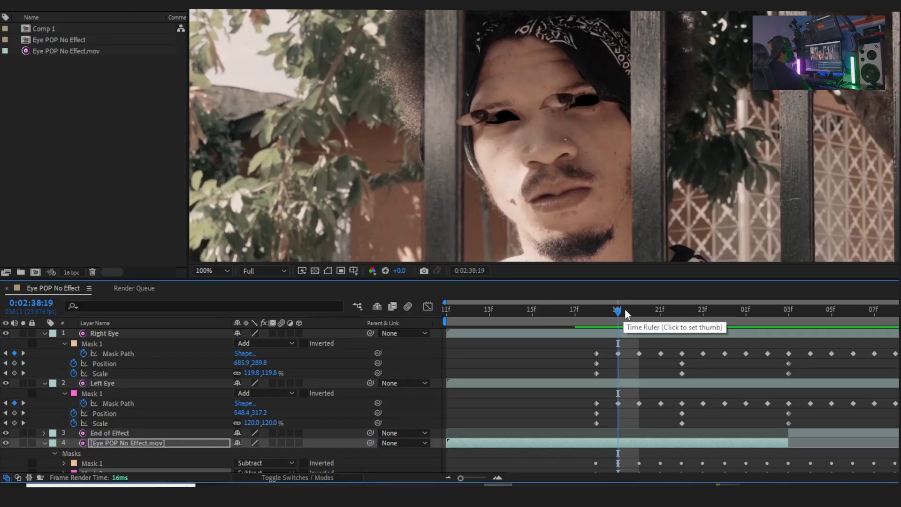
drag(642, 309, 589, 341)
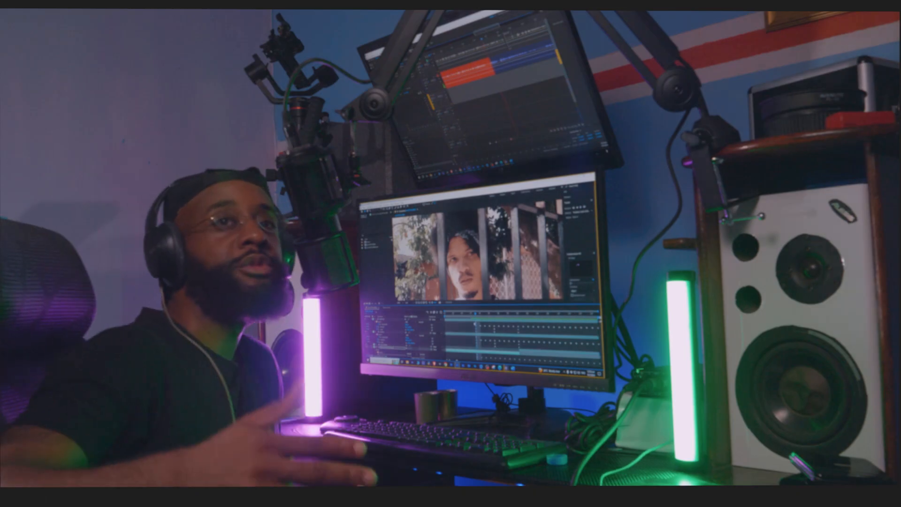